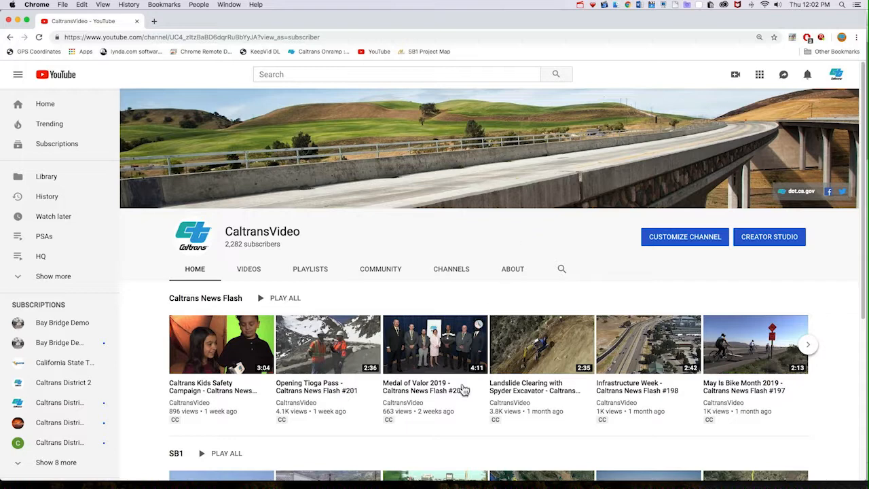
Open the transcript of the video "Medal of Valor 2019 - Caltrans News Flash #200" with playback paused.
left_click(436, 392)
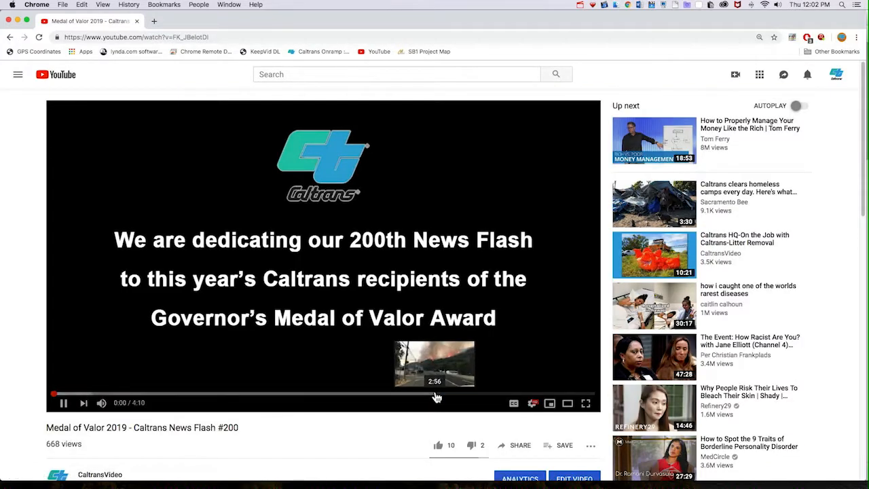
left_click(62, 405)
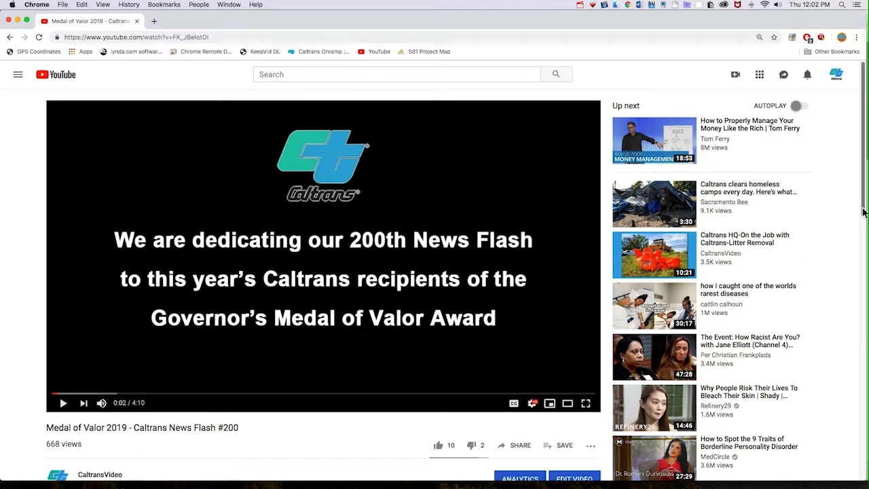
scroll(664, 247, "down", 5)
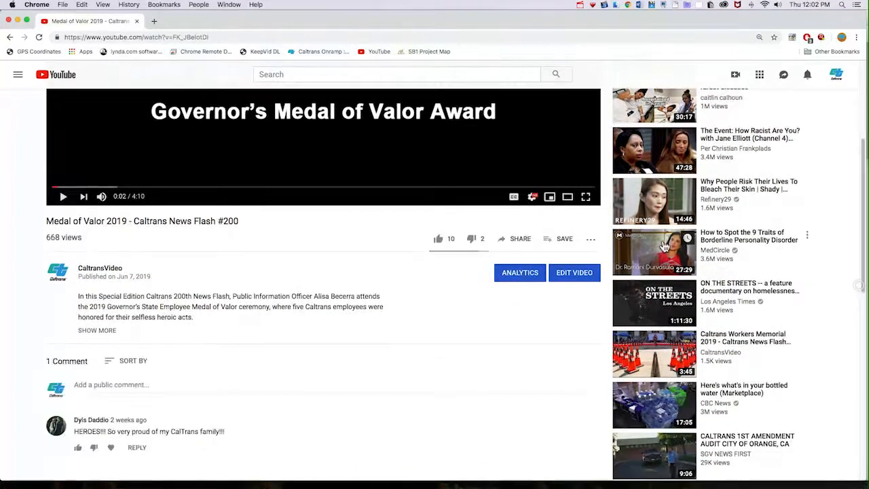
left_click(592, 241)
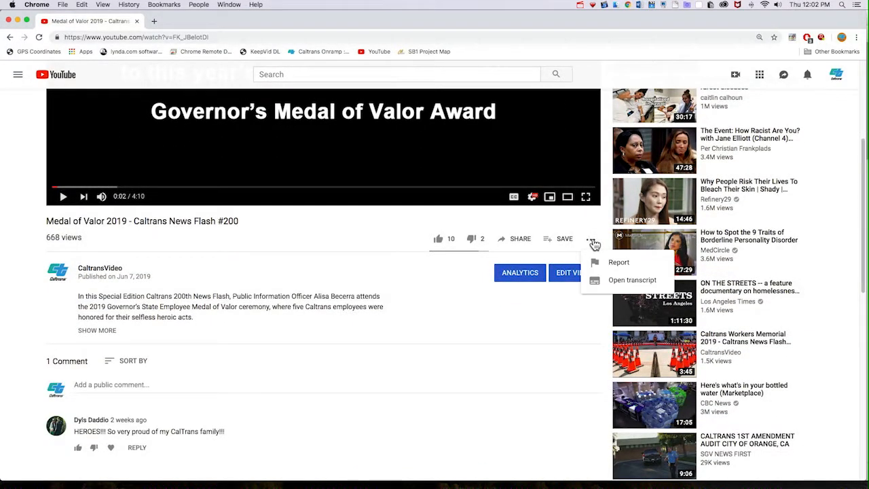
left_click(632, 283)
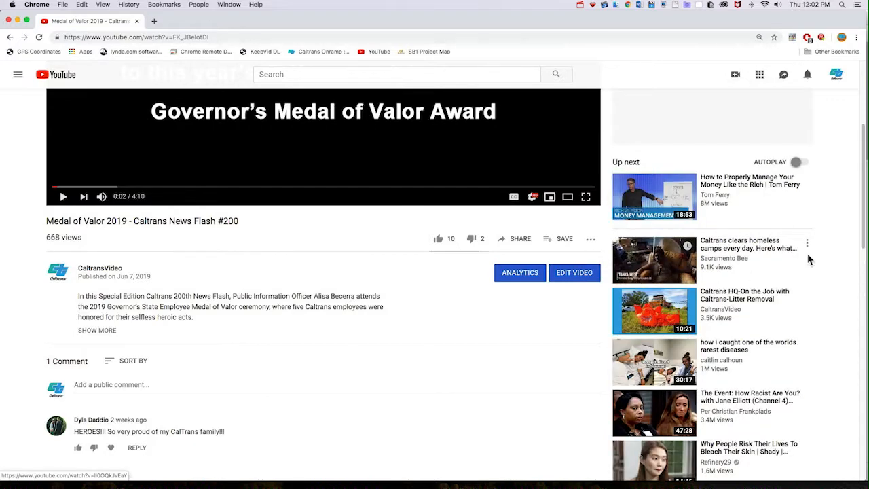
left_click_drag(861, 243, 856, 182)
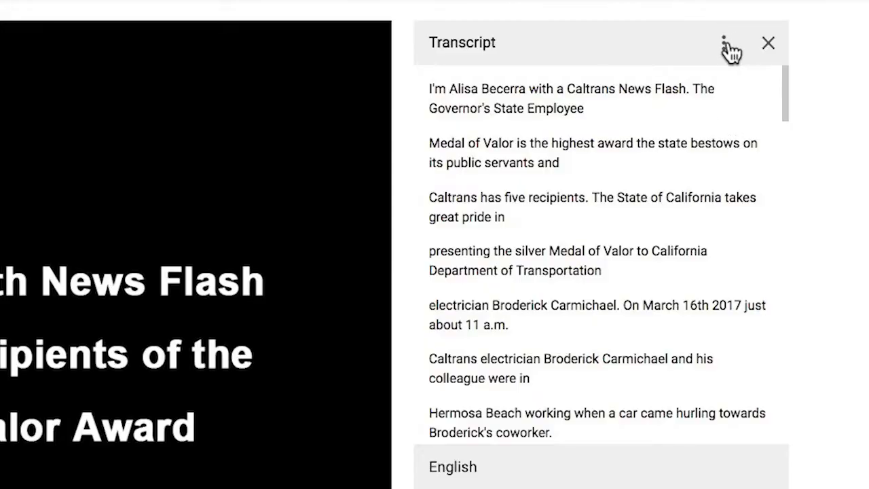
Toggle the transcript's timestamps on and back off.
left_click(731, 49)
left_click(742, 97)
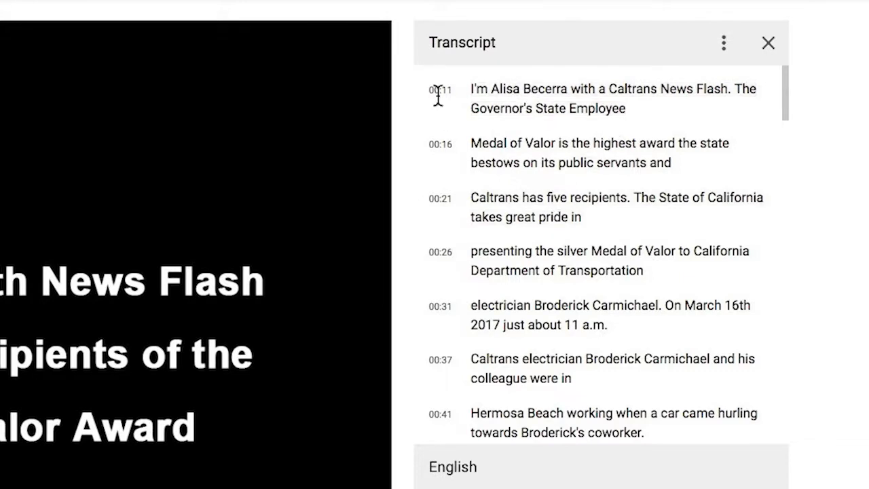
left_click(725, 44)
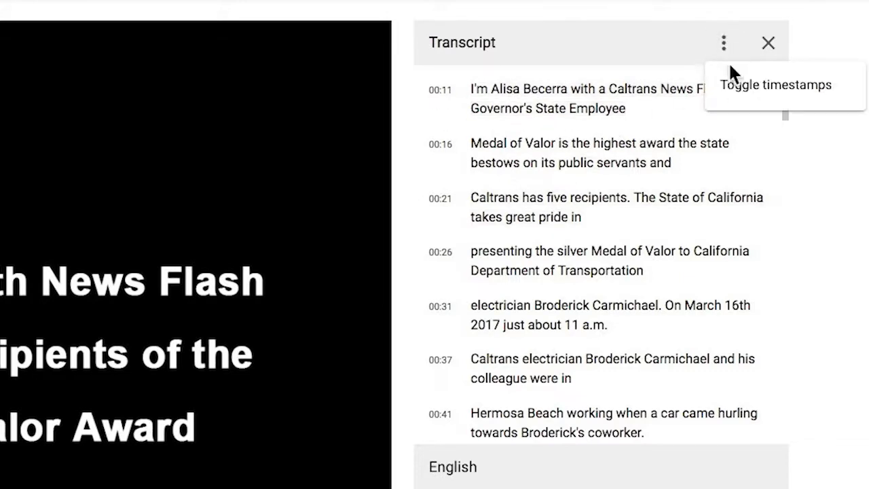
left_click(739, 86)
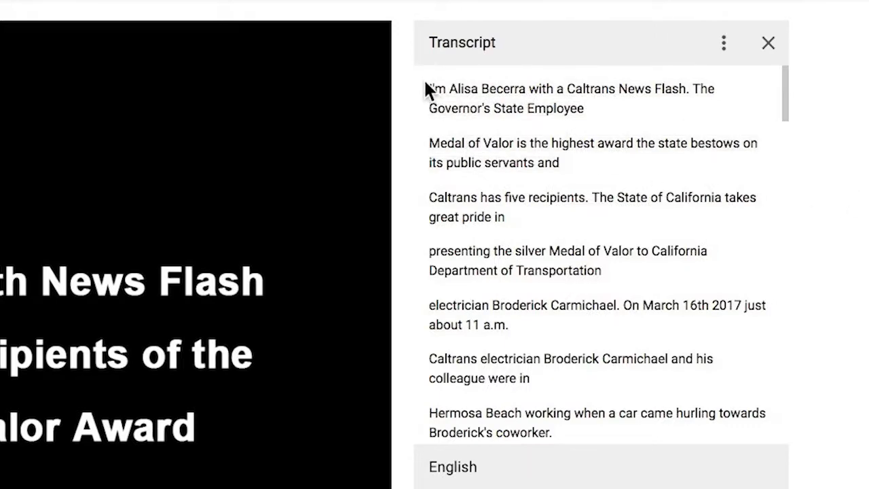
Select the entire transcript text without timestamps and copy it.
left_click_drag(426, 88, 702, 432)
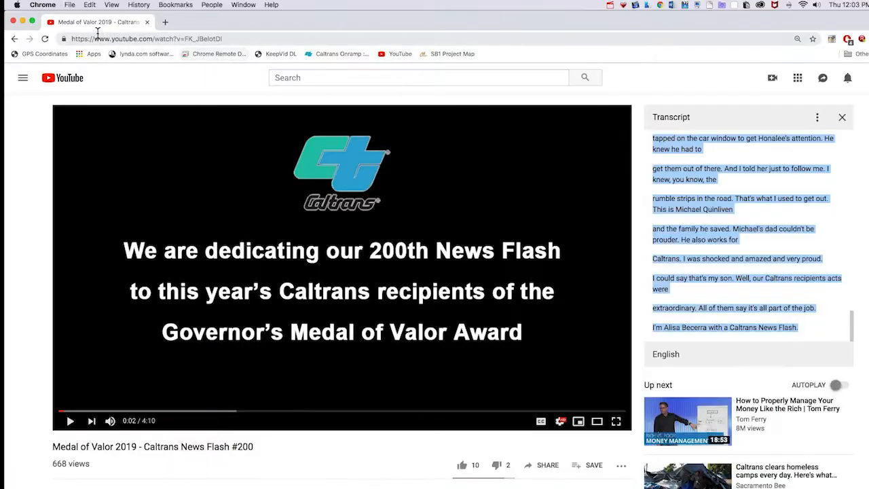
left_click(70, 5)
mouse_move(91, 4)
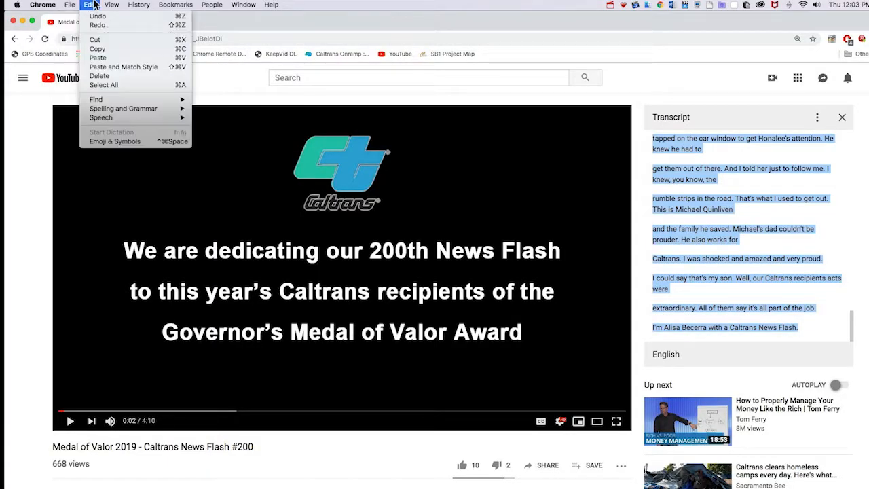
left_click(96, 47)
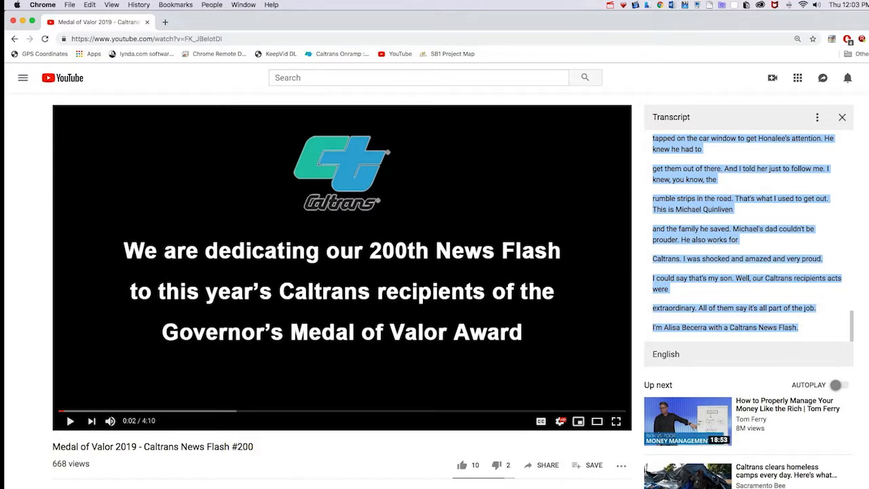
Create a blank Microsoft Word document beside the narrowed browser window and paste the copied transcript into it.
left_click_drag(867, 43, 569, 44)
left_click(694, 99)
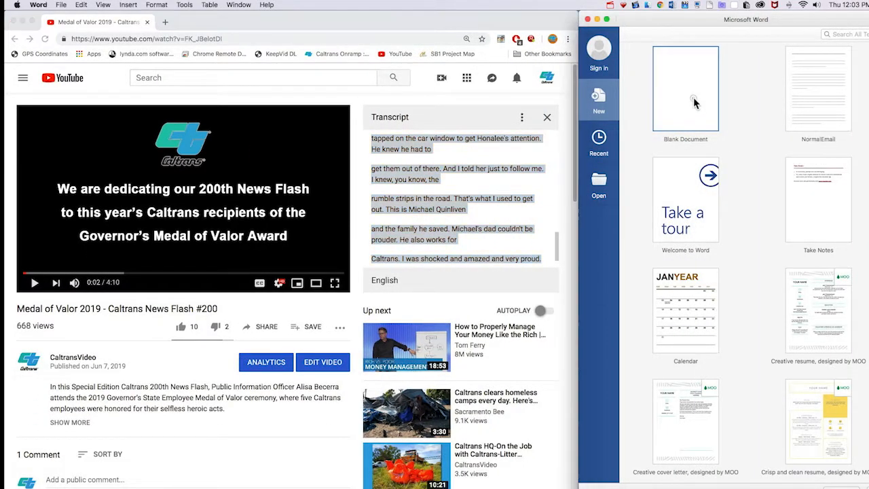
double_click(694, 98)
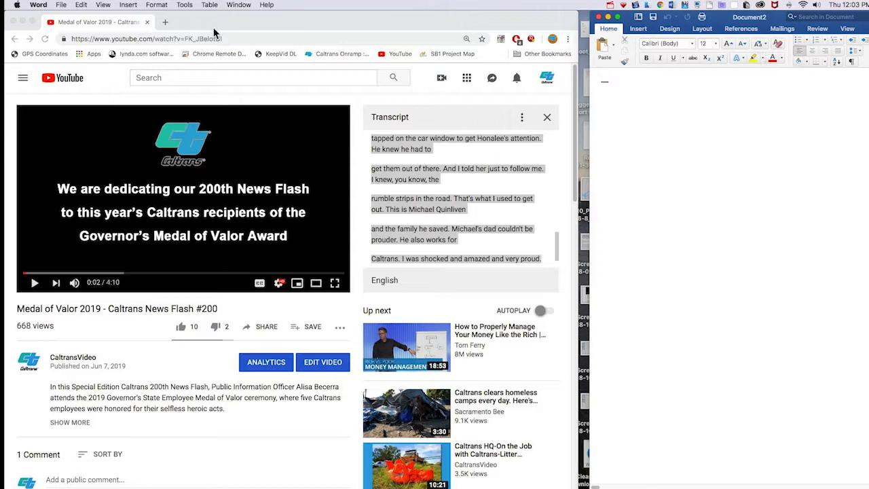
left_click(82, 4)
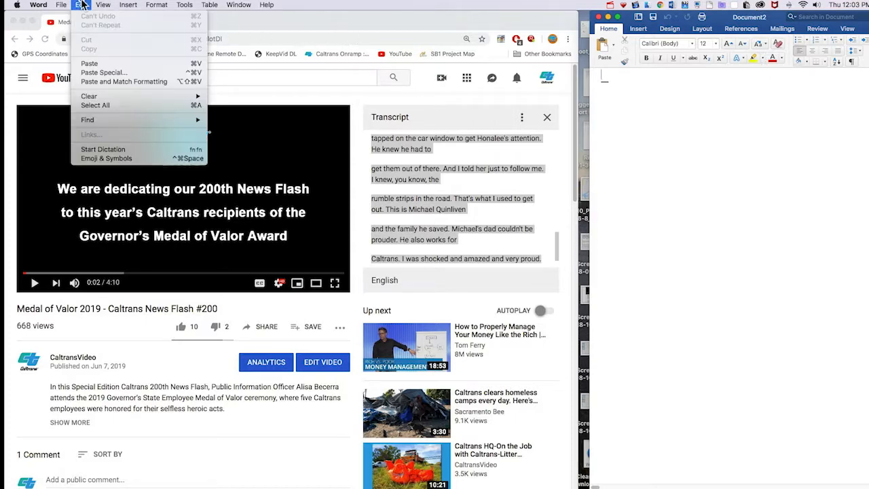
left_click(91, 64)
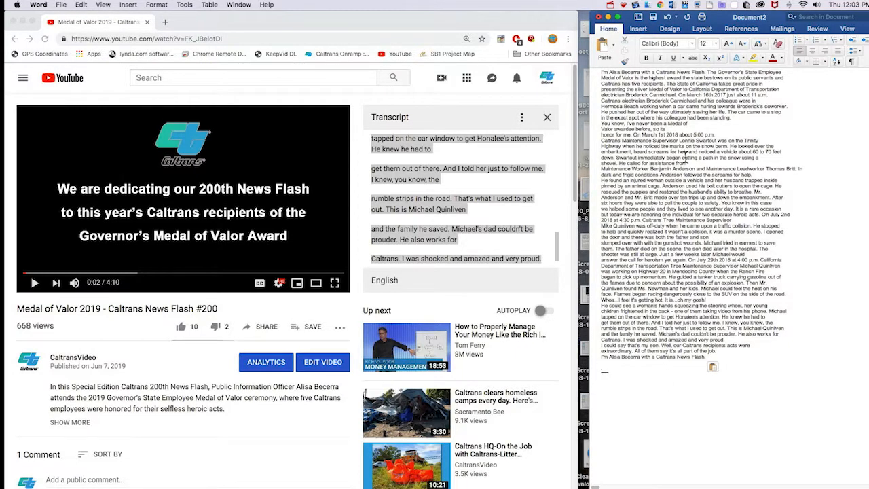
Replace all paragraph marks (^p) in the pasted transcript with a single space.
left_click(601, 74)
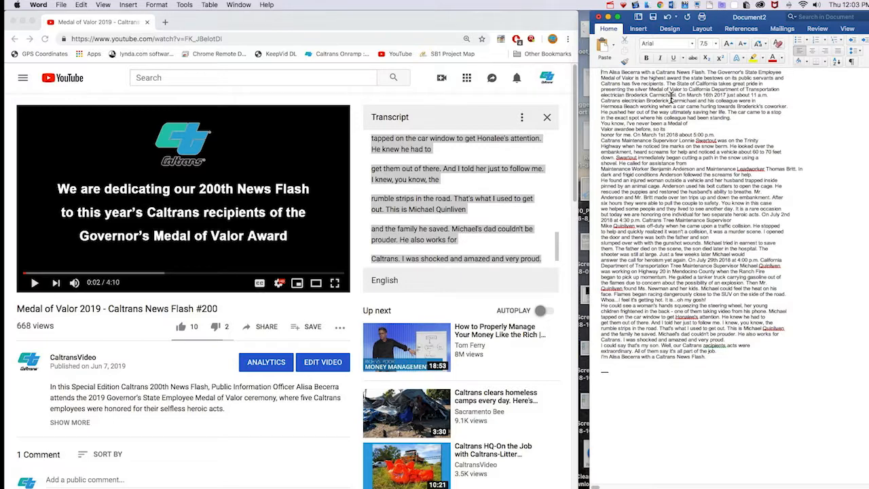
left_click_drag(725, 15, 714, 15)
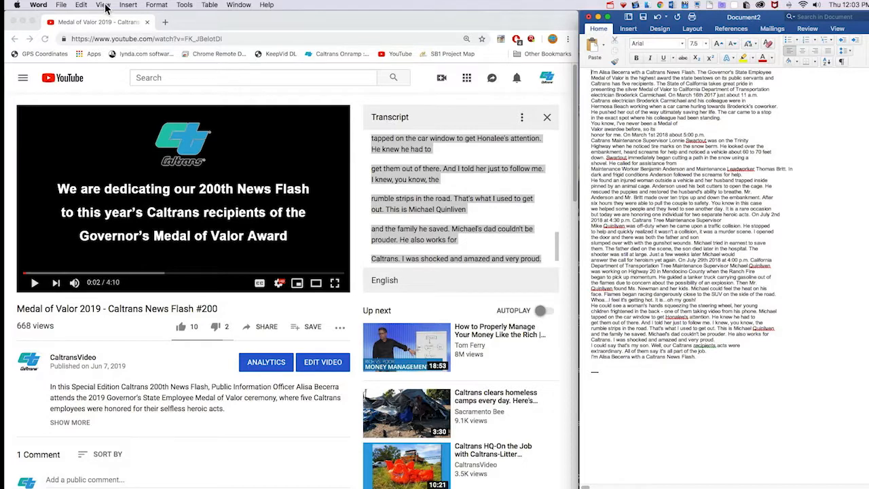
left_click(83, 5)
mouse_move(122, 119)
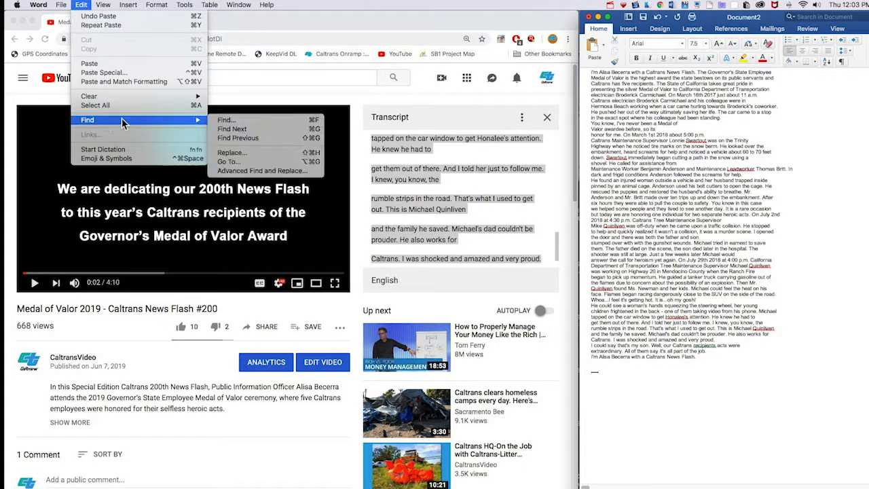
left_click(228, 154)
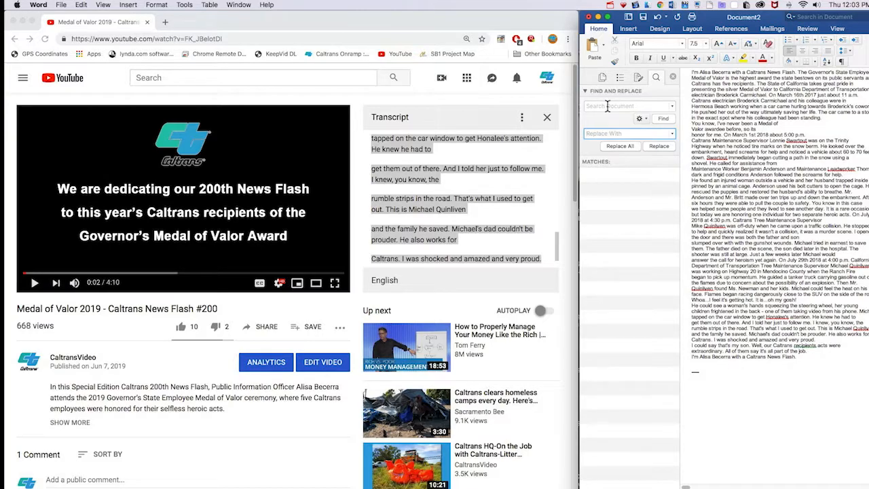
left_click(609, 106)
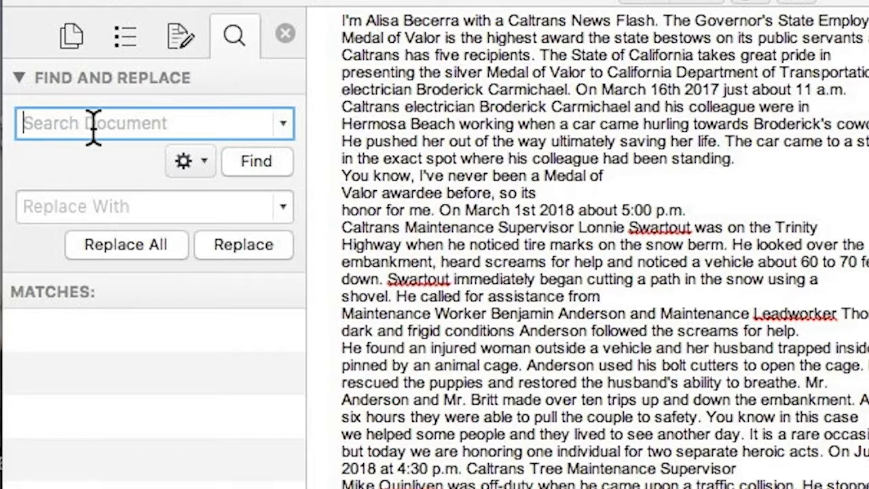
type("^p")
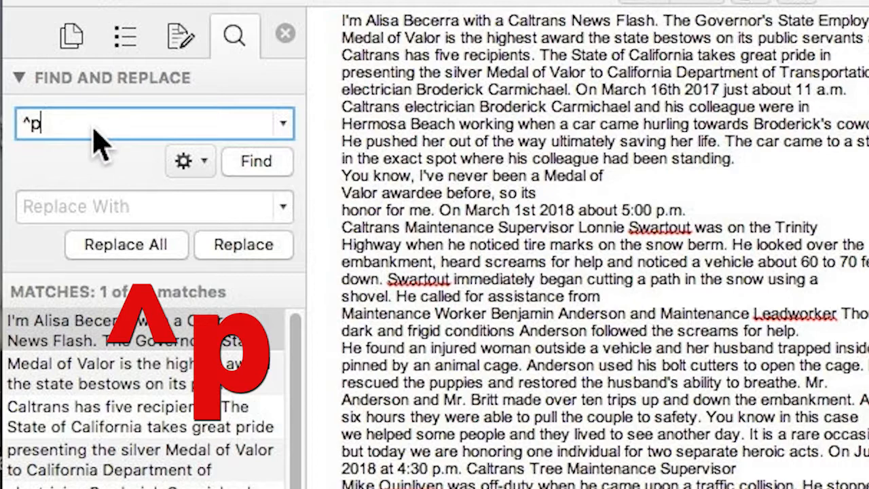
left_click(65, 206)
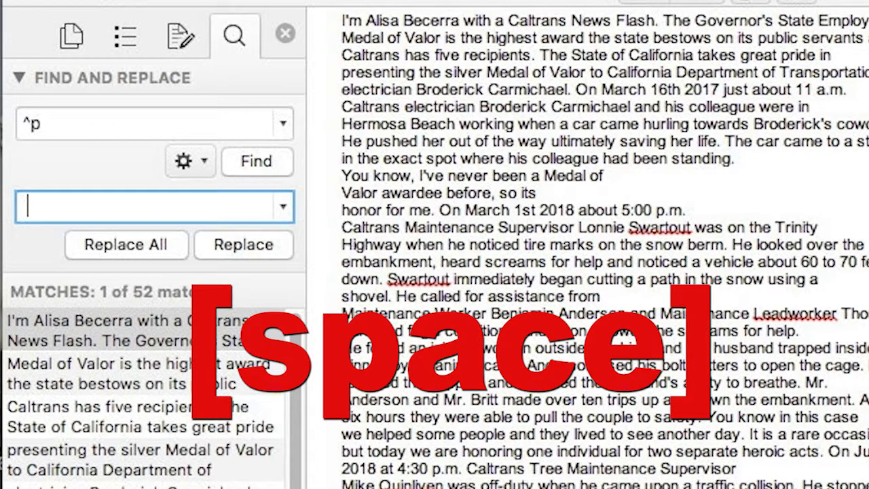
left_click(127, 243)
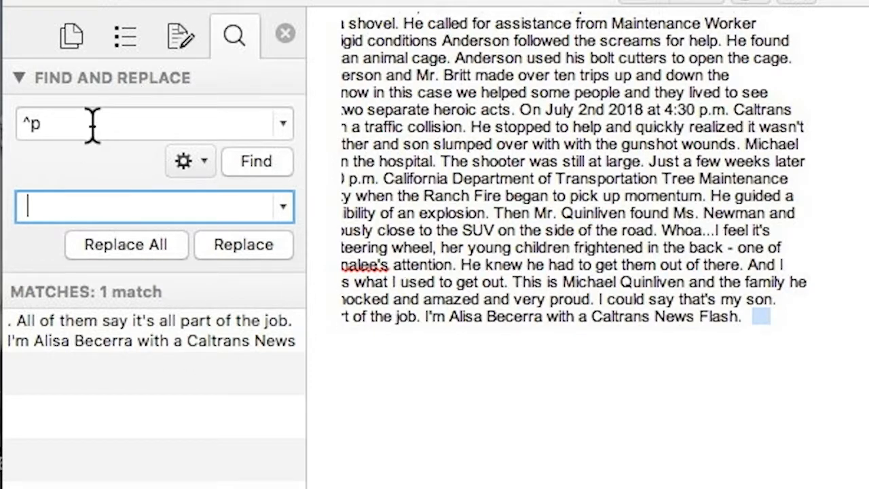
Replace every period followed by a space with a period and two paragraph marks (.^p^p) throughout the transcript.
scroll(747, 237, "up", 3)
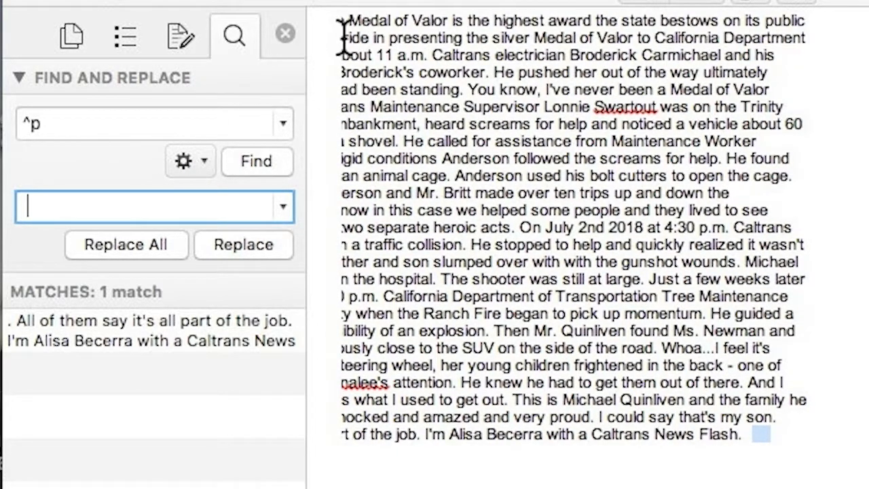
scroll(605, 228, "left", 5)
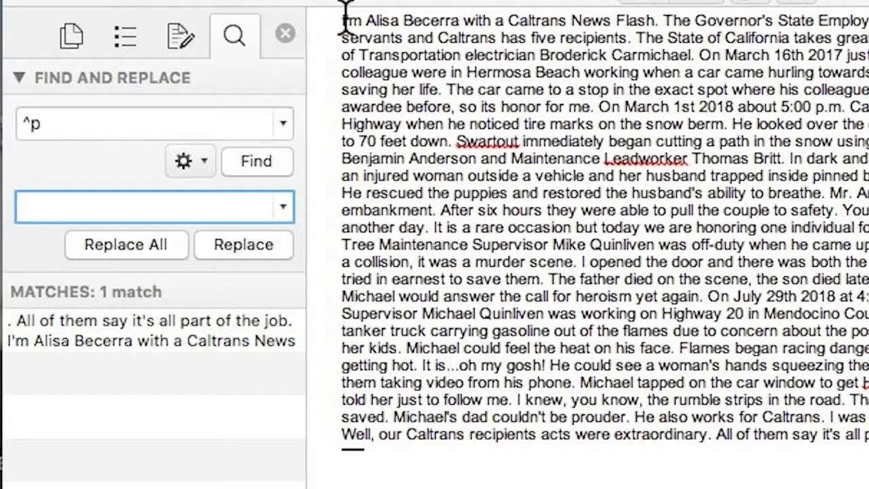
left_click(82, 121)
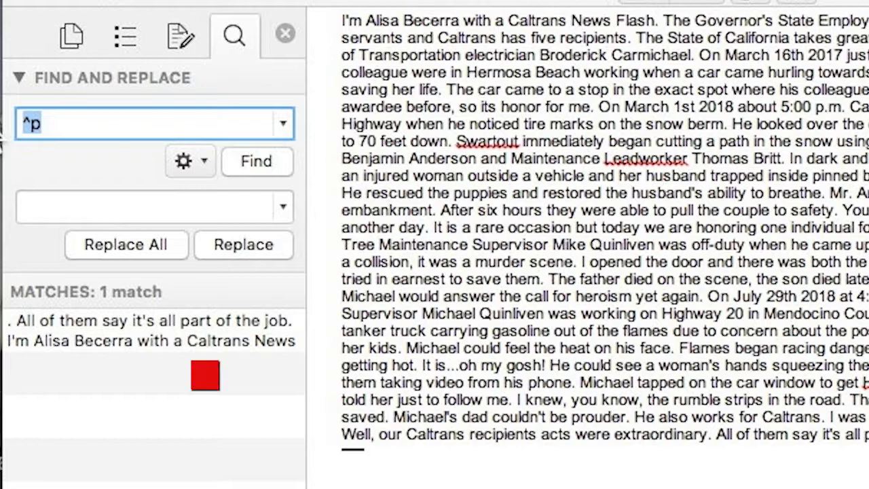
type(".")
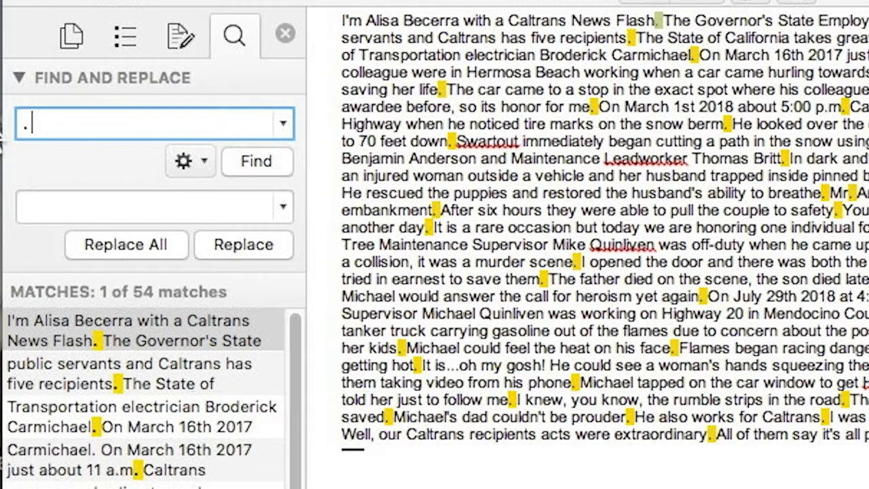
left_click(46, 205)
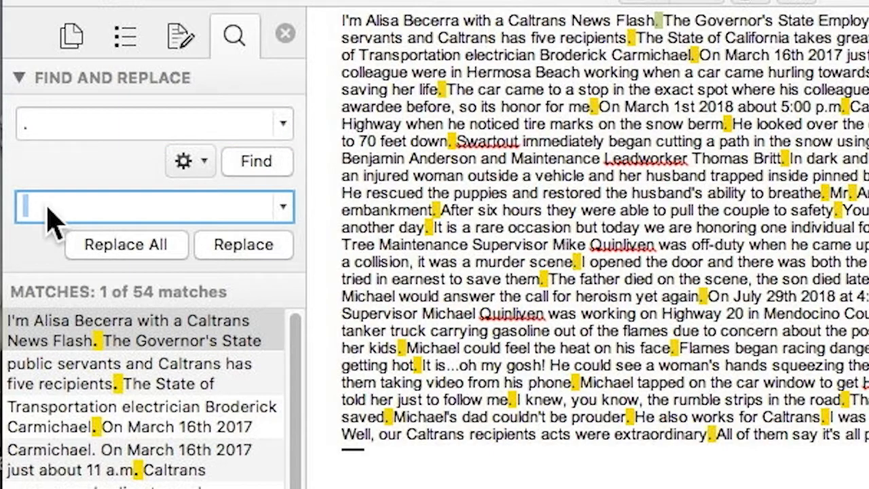
type(". ")
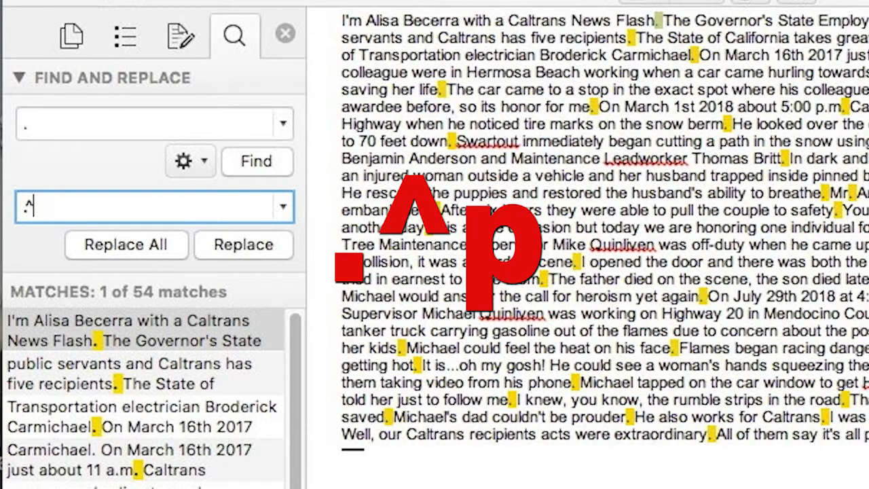
type("p^p")
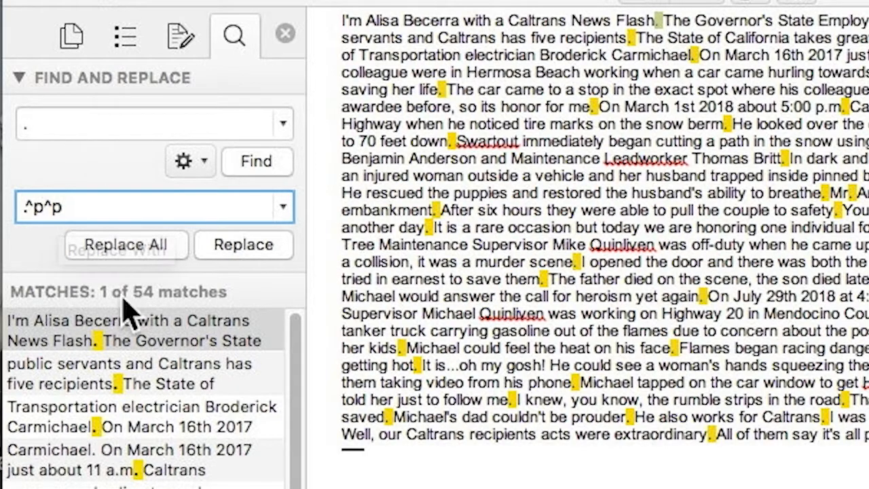
left_click(137, 249)
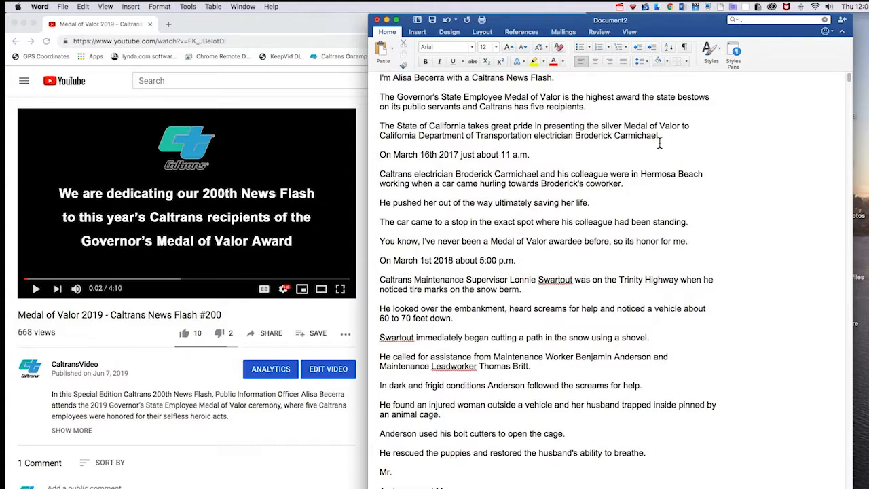
Add the line [CALTRANS LOGO] at the very start of the transcript, above the opening sentence.
scroll(659, 143, "up", 1)
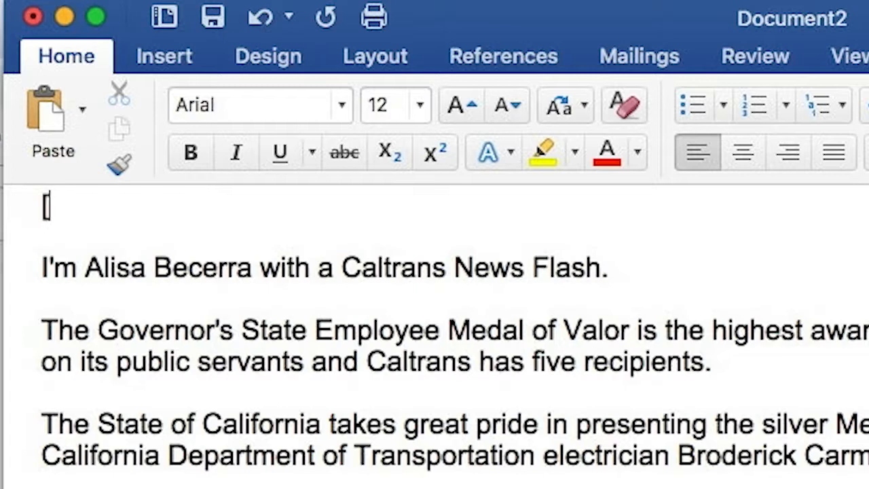
type("CALTRANS")
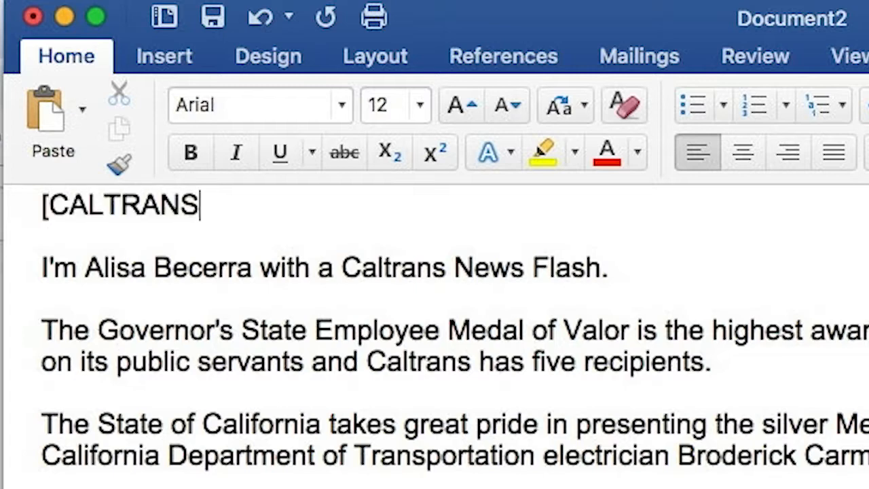
type(" LOGO")
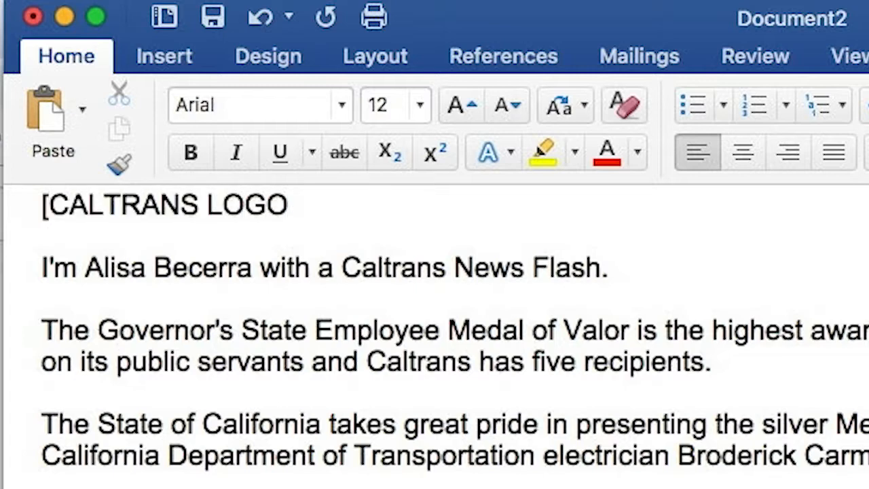
type("]")
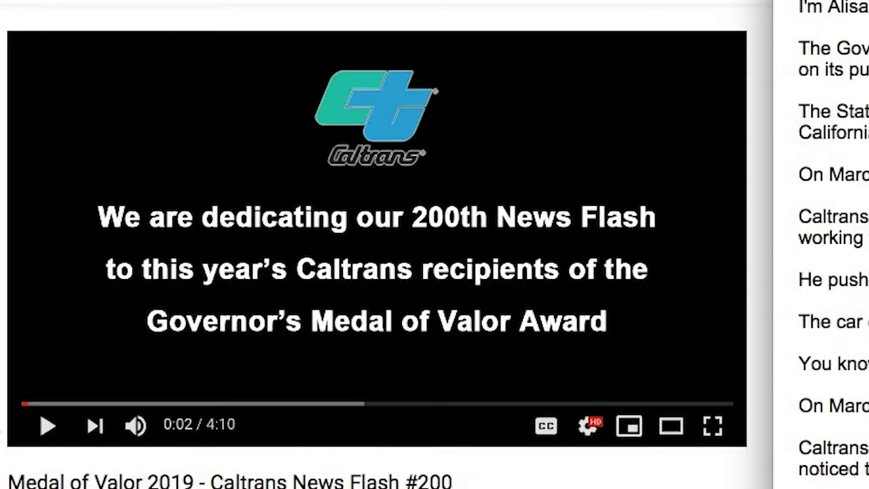
Play the video through to the next title screen and add [NEWS FLASH 200 LOGO] below the Caltrans logo line.
left_click(48, 426)
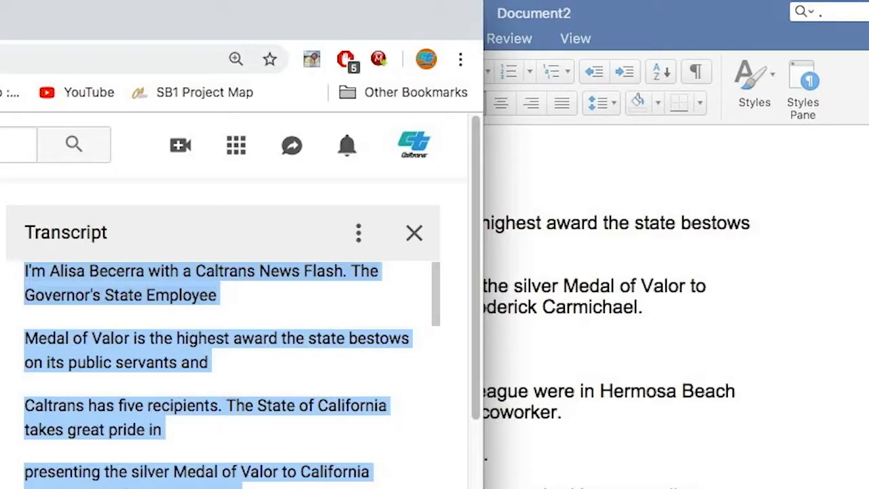
left_click(822, 332)
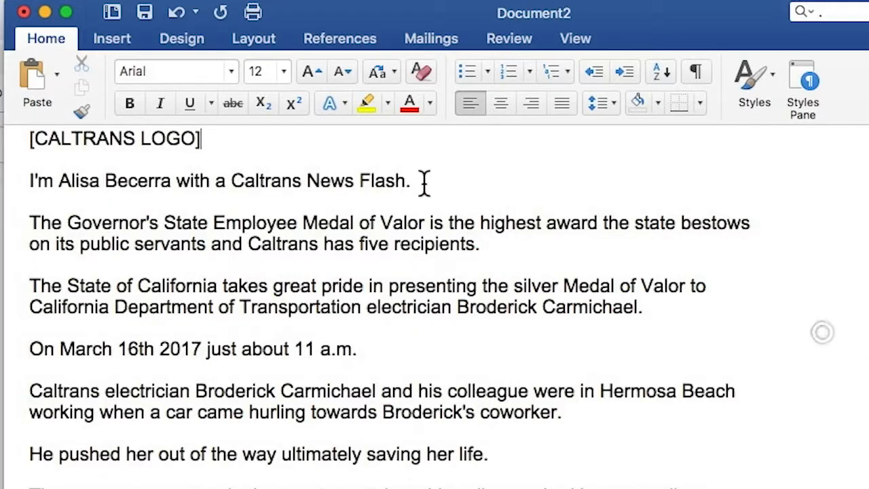
left_click(251, 140)
key("Return")
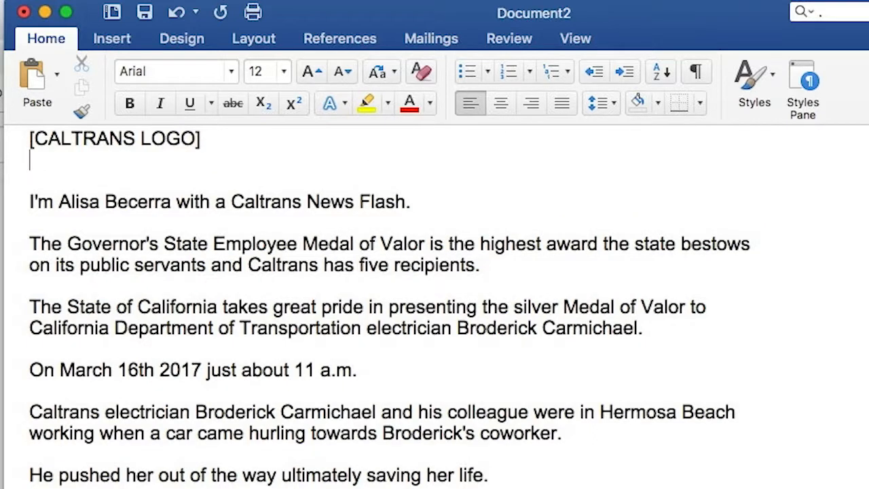
type("[NEW")
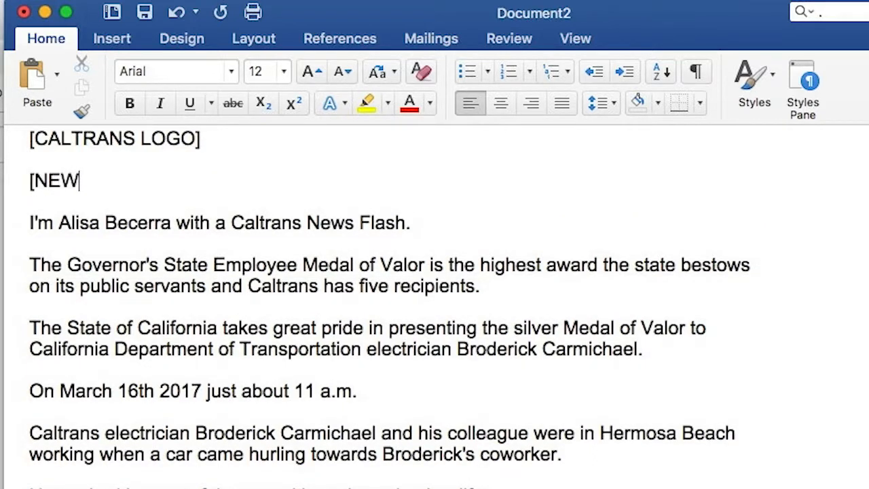
type("S FLASH")
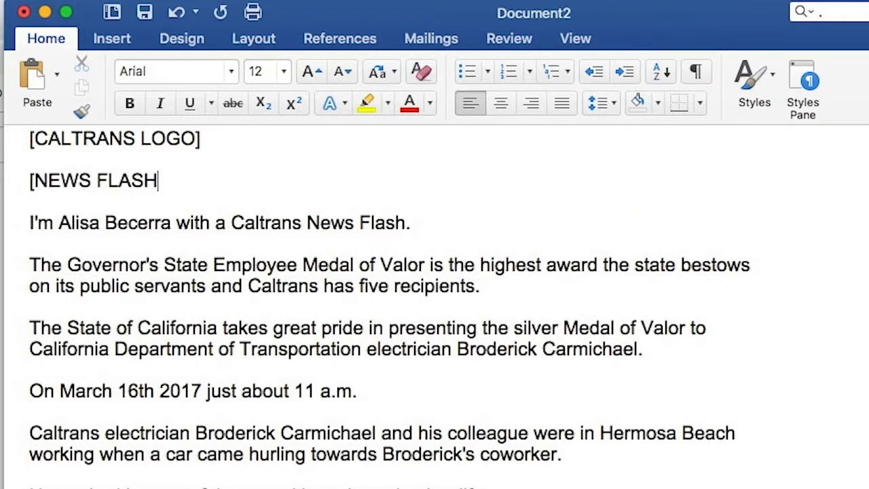
type(" 200 ")
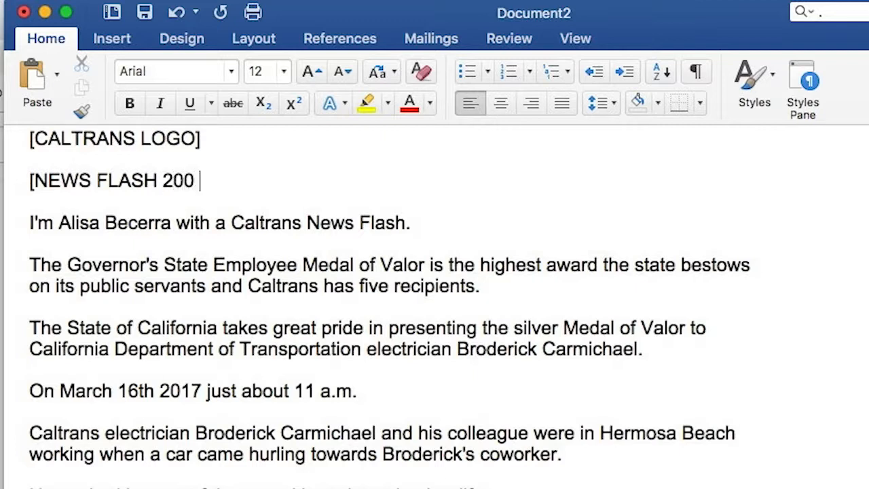
type("LOGO")
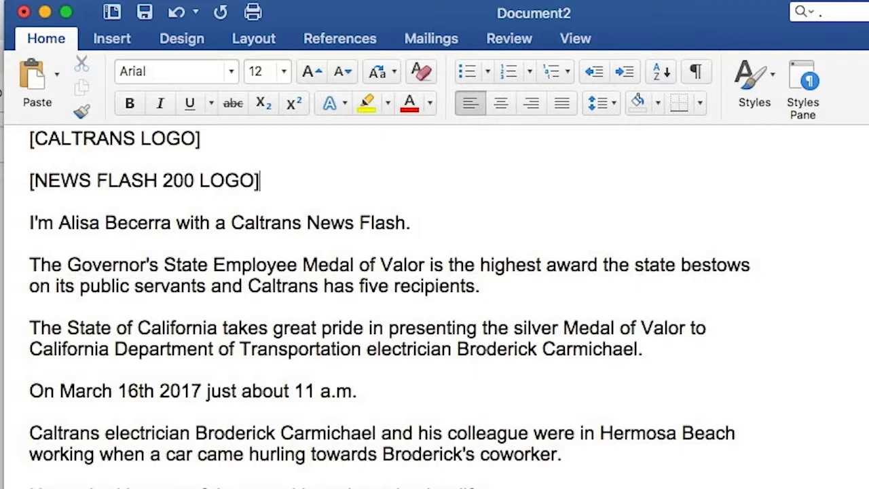
Play the video to the presenter's first shot and add a bracketed line with her capitalized name and ON CAMERA before the opening sentence.
key("Return")
key("Return")
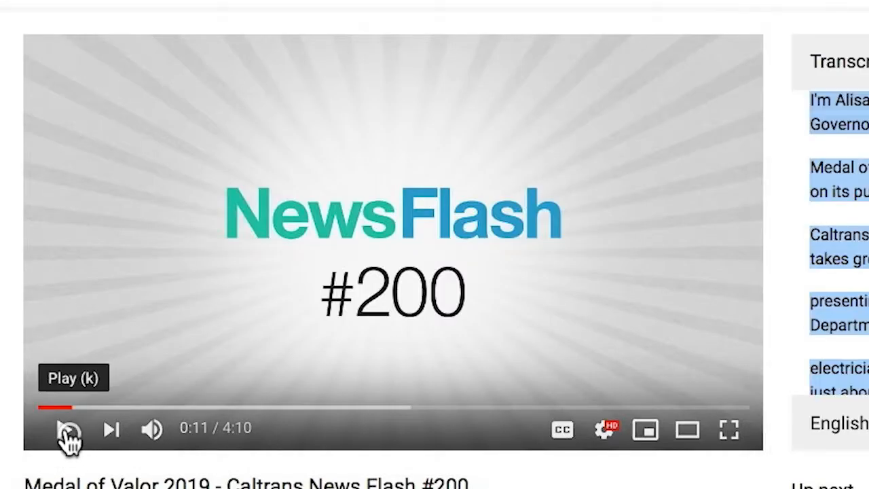
left_click(64, 431)
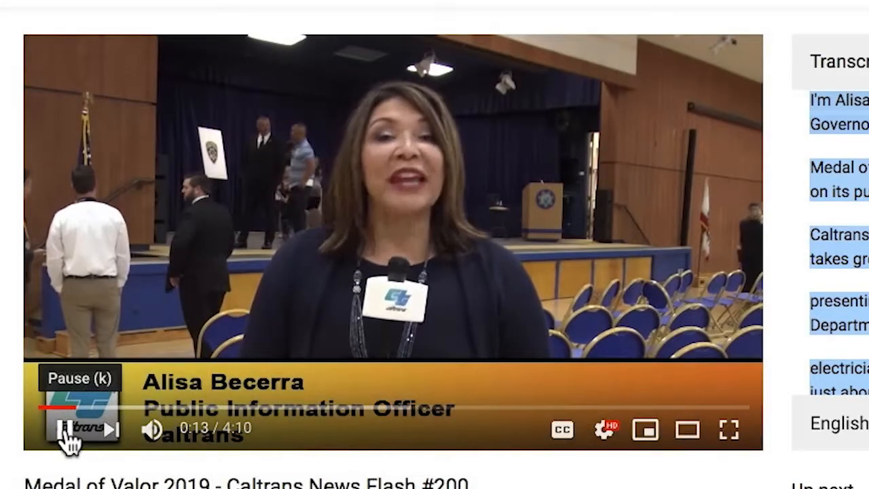
left_click(65, 431)
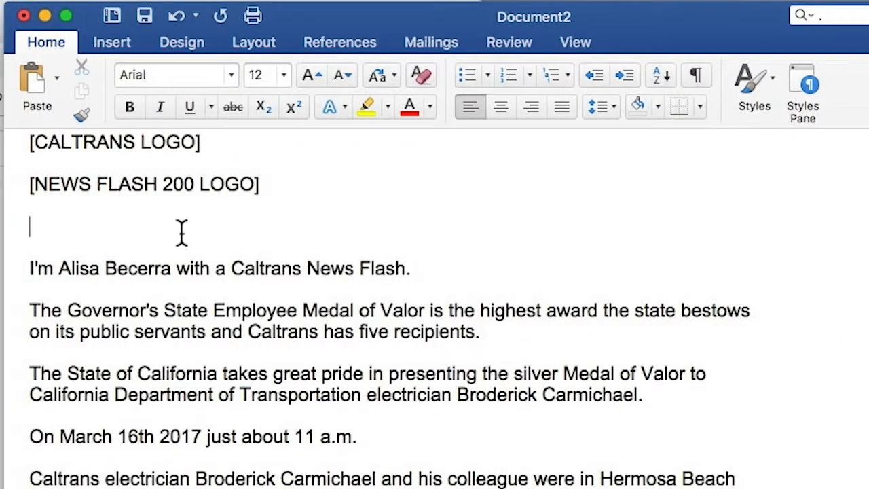
type("[ALID")
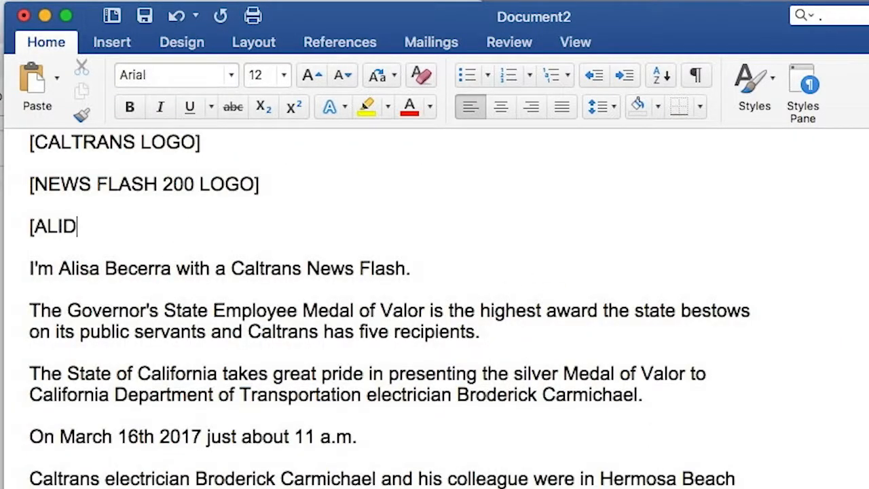
key("BackSpace")
type("SA B")
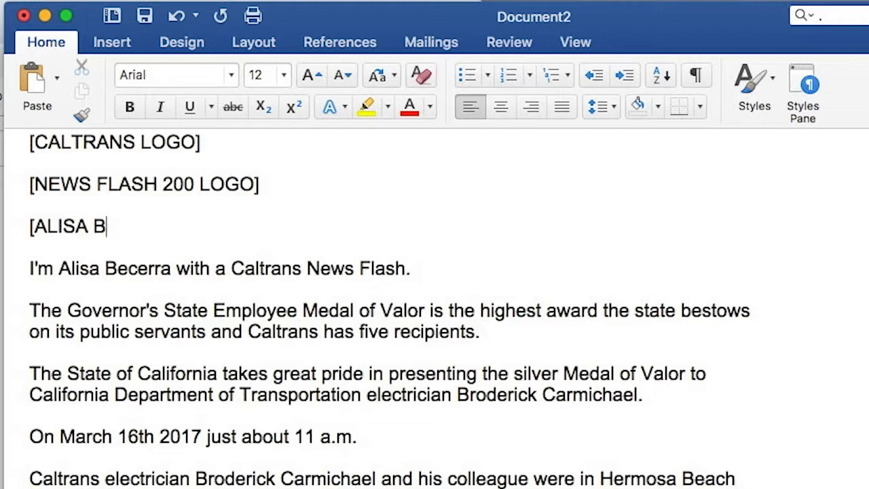
type("ECERRA")
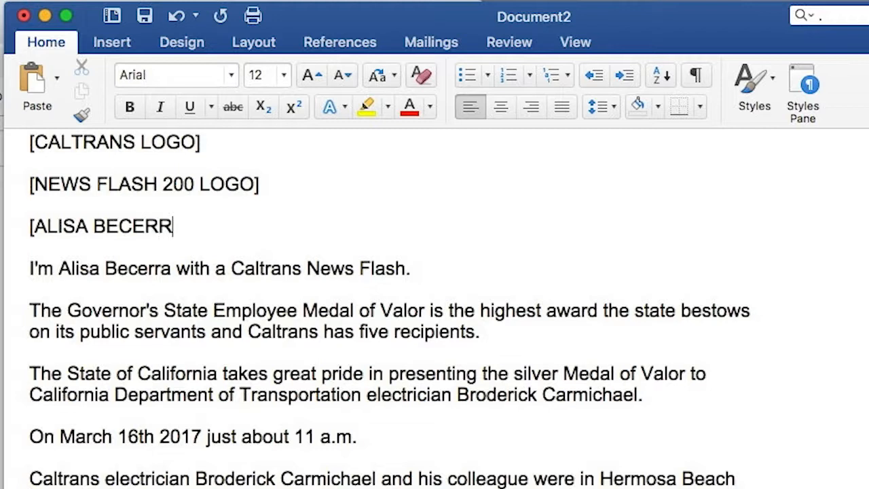
type(" ON CAMERA")
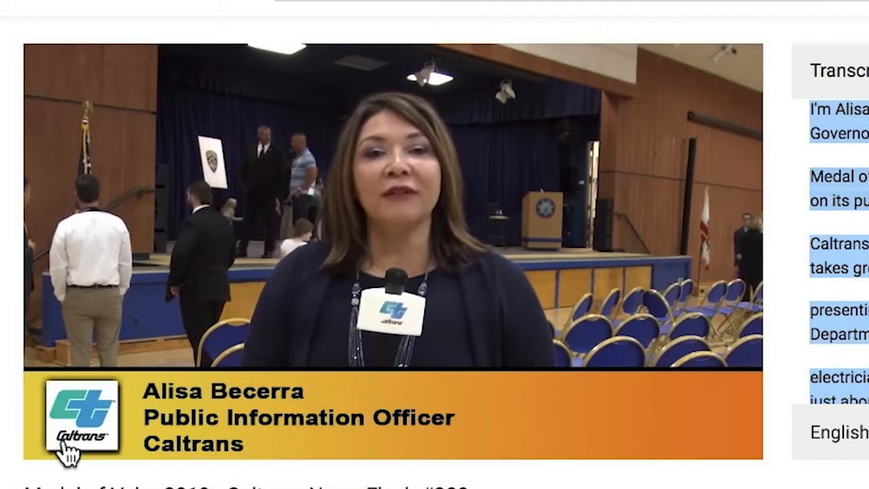
Play the video on to the electrician's award presentation, pause it there, and close the transcript panel.
left_click(66, 442)
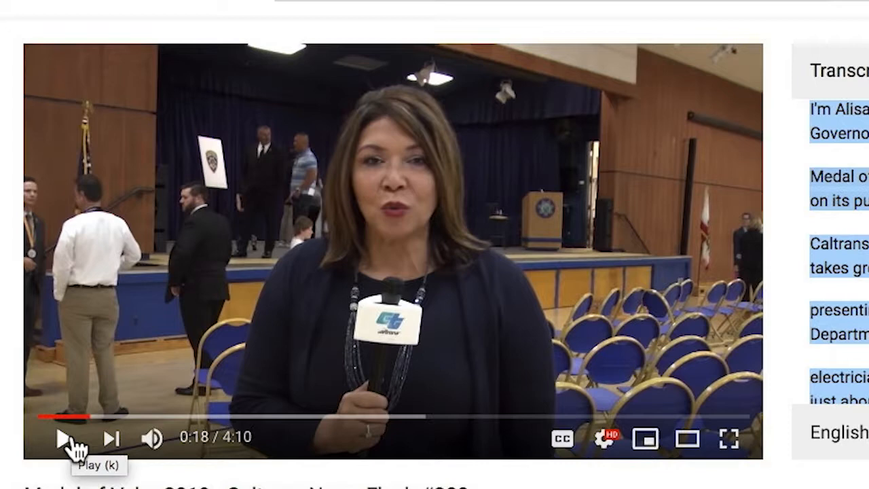
left_click(68, 441)
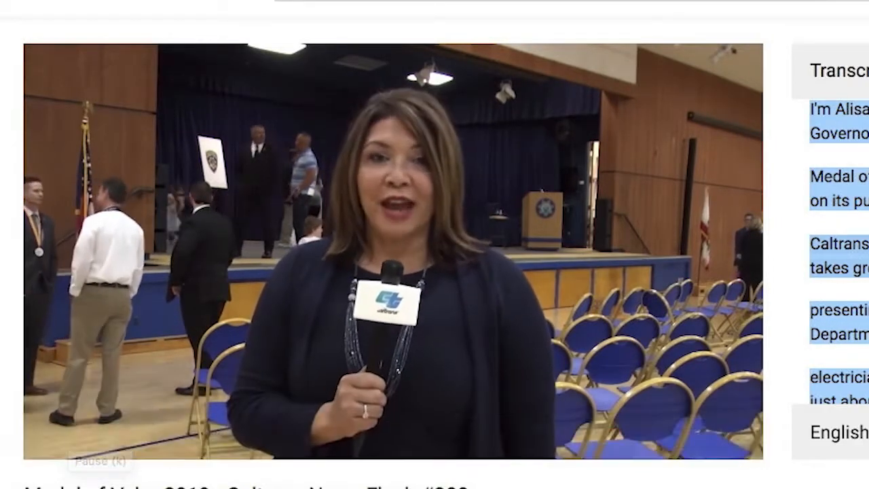
left_click(868, 70)
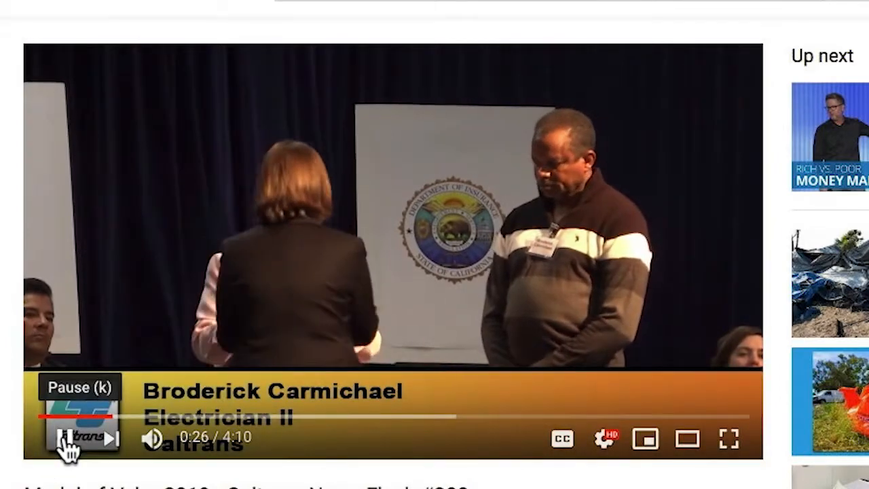
left_click(67, 445)
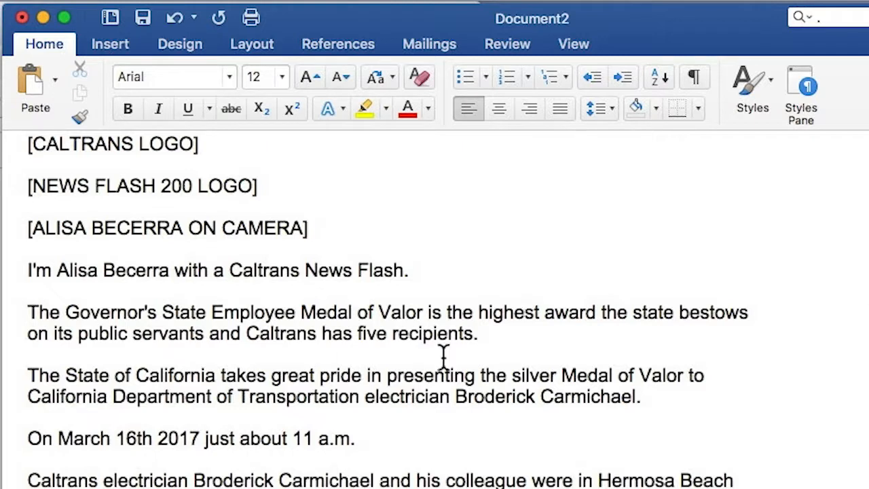
Insert the line [MEDAL OF VALOR RECIPIENT RECEIVING MEDAL ON STAGE] after the sentence ending with "five recipients.".
left_click(494, 332)
key("Return")
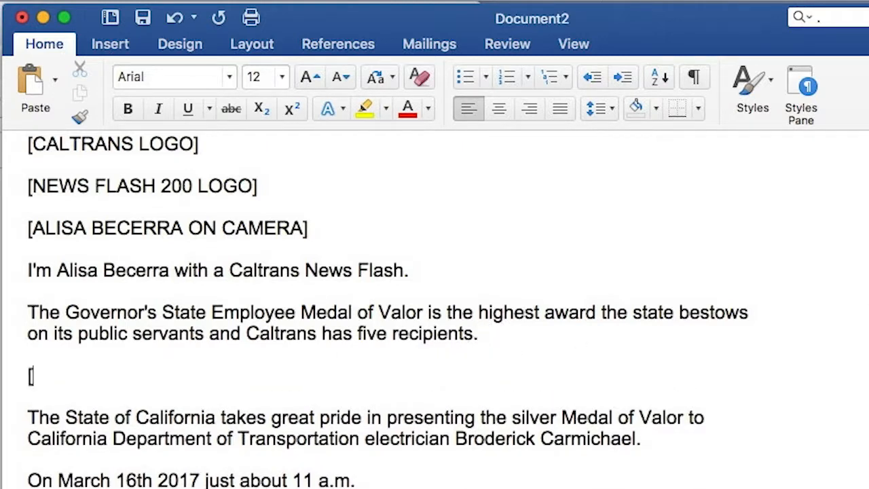
type("[MEDAL")
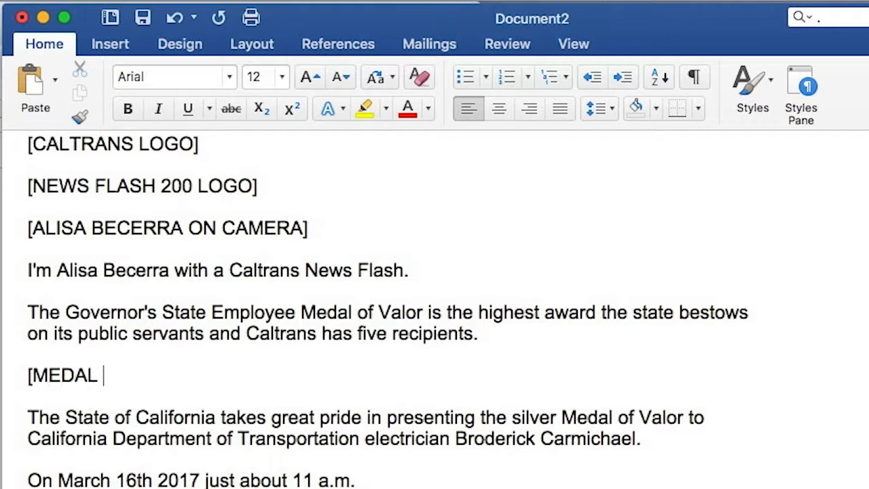
type(" OF VALO")
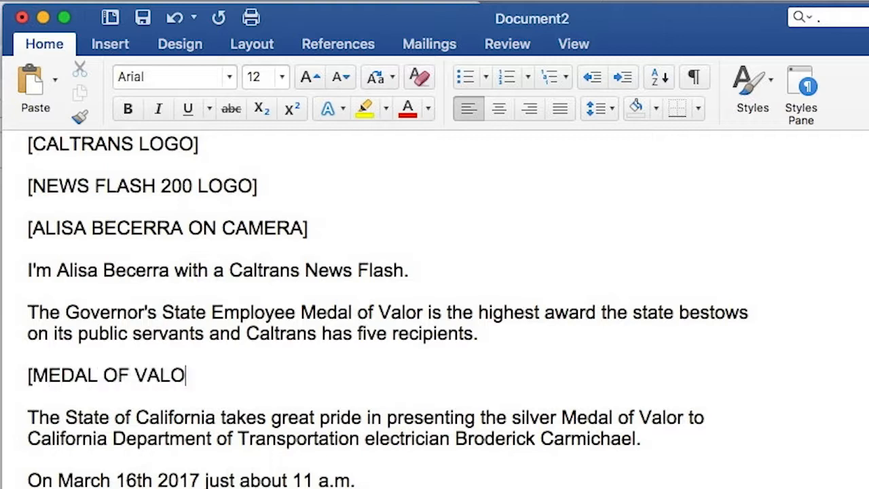
type("R REC")
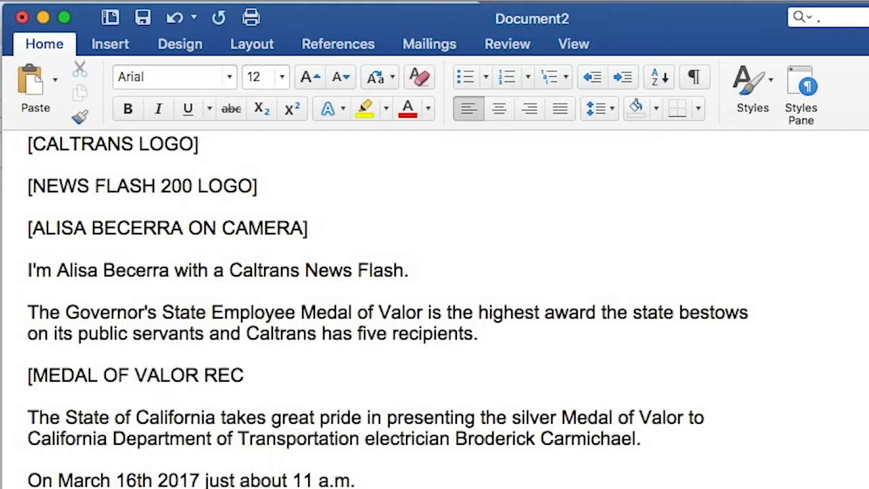
type("IPIENT")
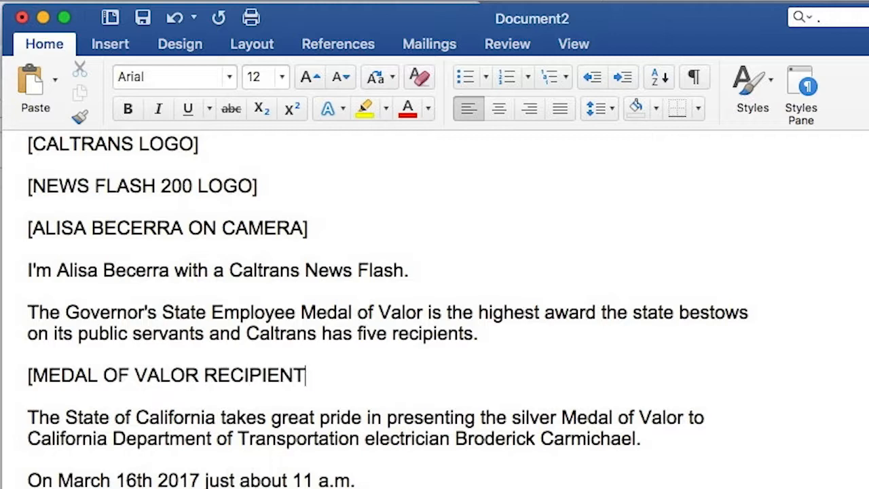
type(" RECE")
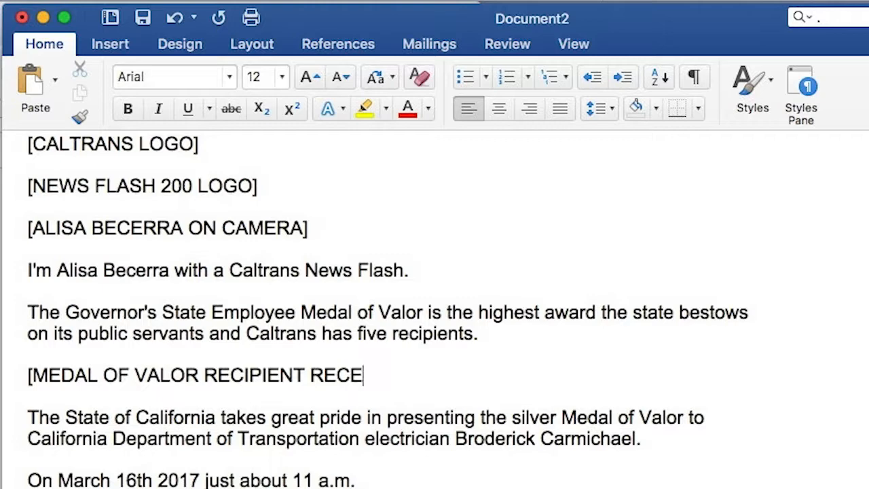
type("IVING MEDAL ON ")
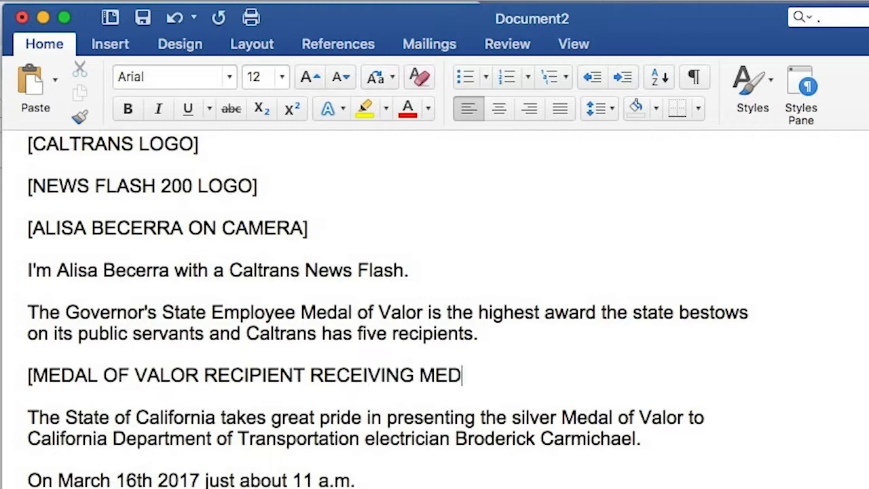
type("STAGE")
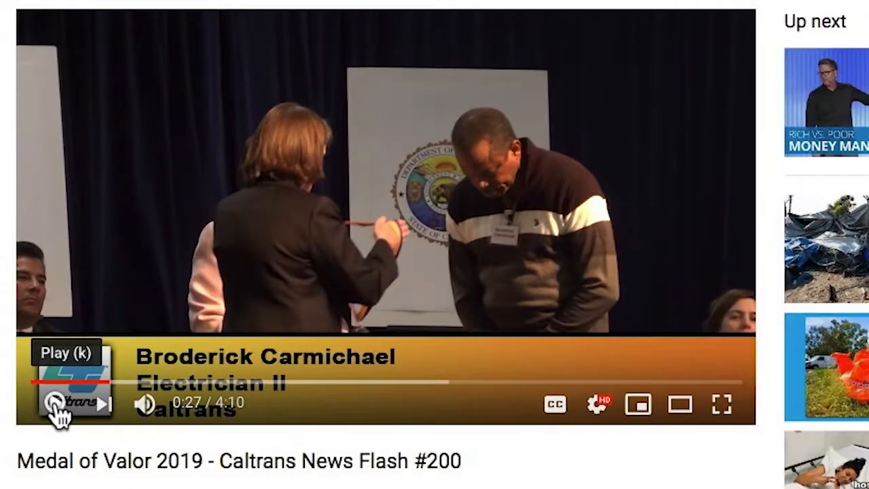
Resume the video from the medal presentation to look for the next change of visuals.
left_click(58, 406)
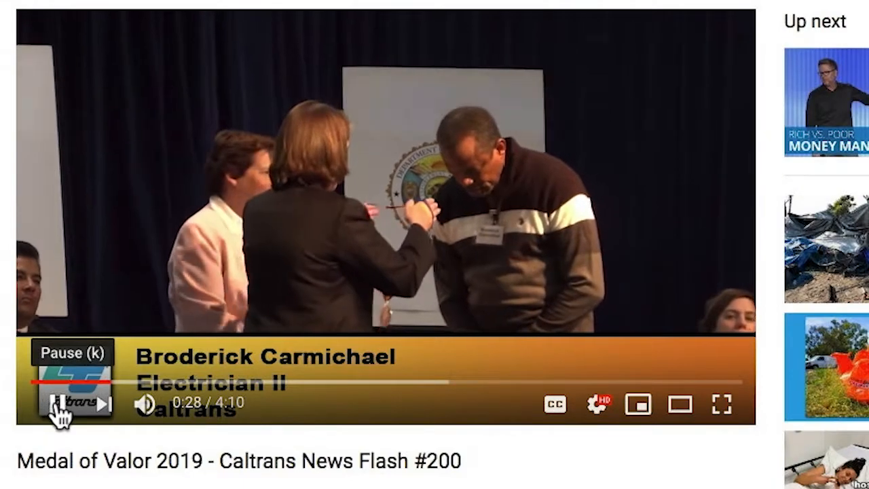